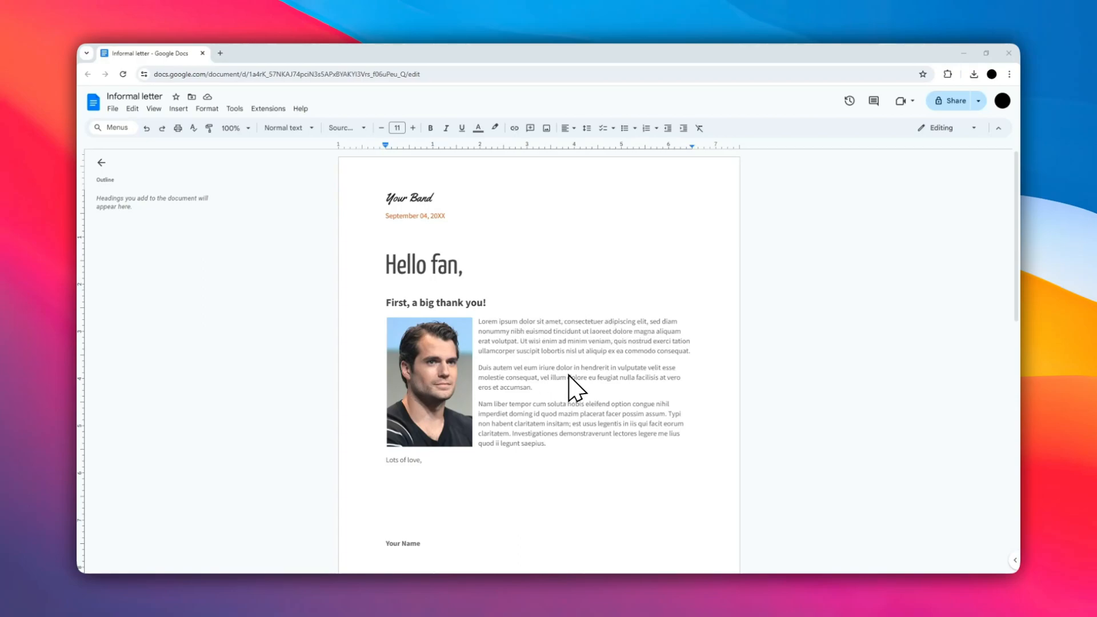
- Delete the portrait beside the letter's body text and open the web image search to insert a replacement at the first paragraph
{"action": "left_click", "coordinate": [394, 343]}
{"action": "key", "text": "Delete"}
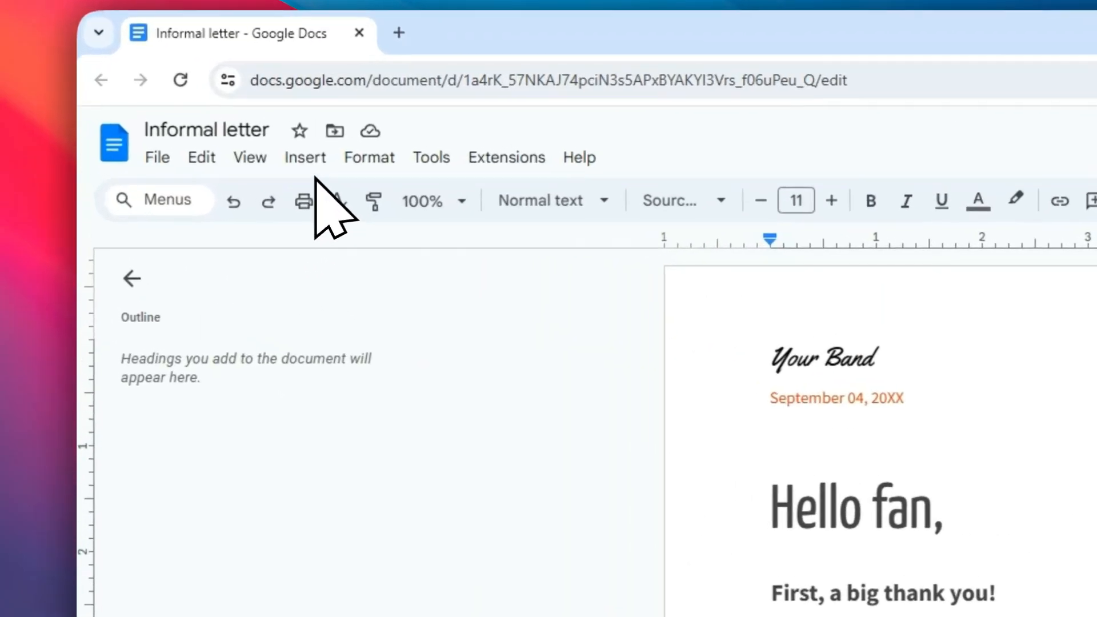
{"action": "left_click", "coordinate": [301, 156]}
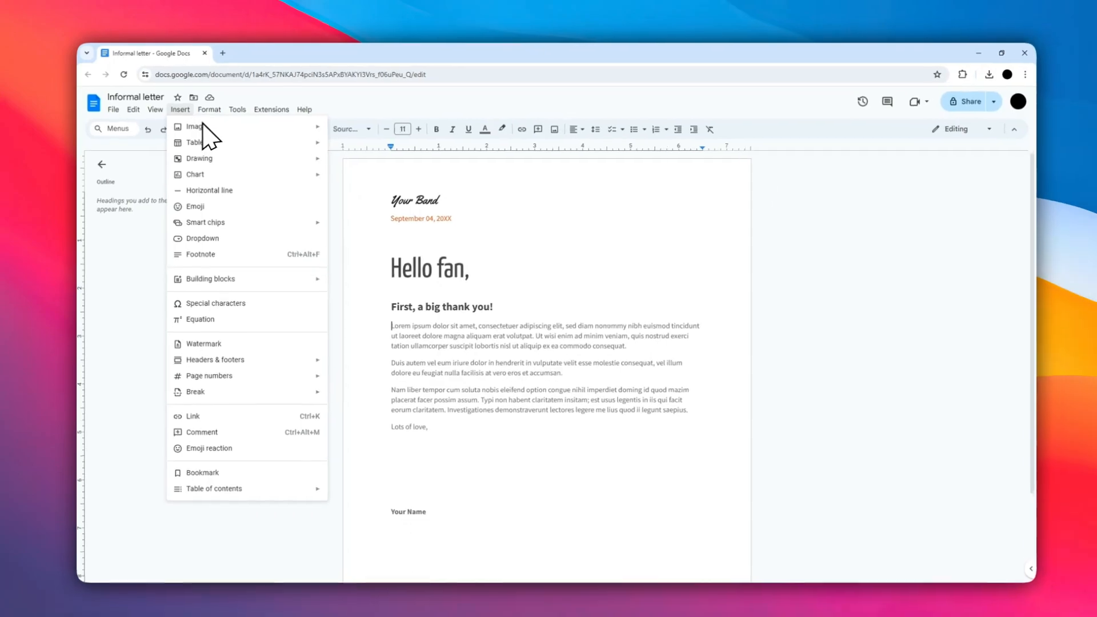
{"action": "mouse_move", "coordinate": [210, 128]}
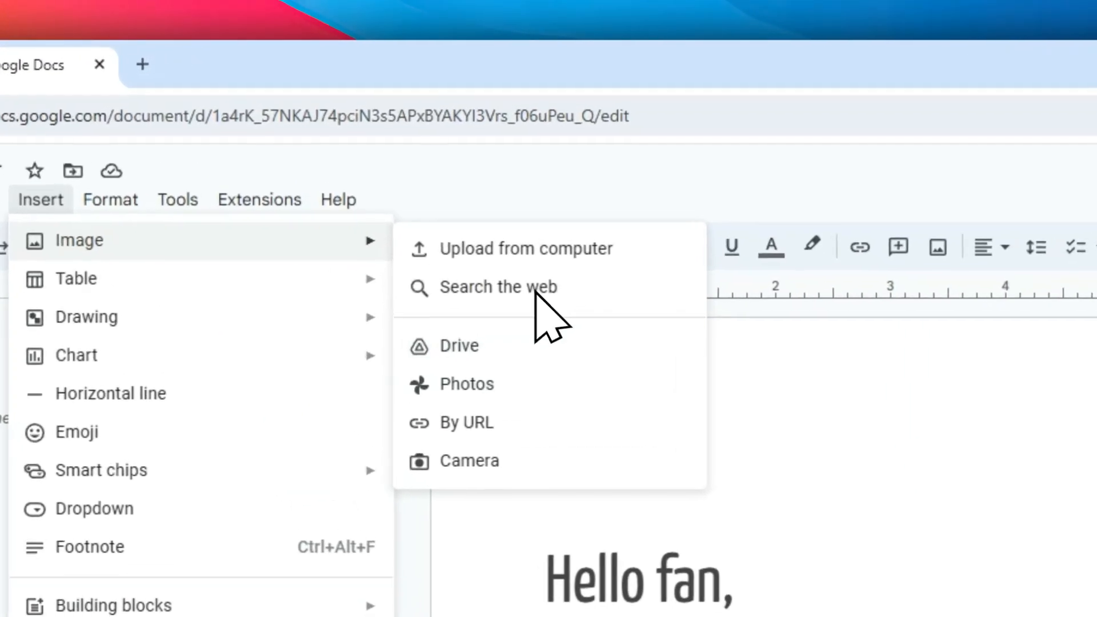
{"action": "left_click", "coordinate": [381, 146]}
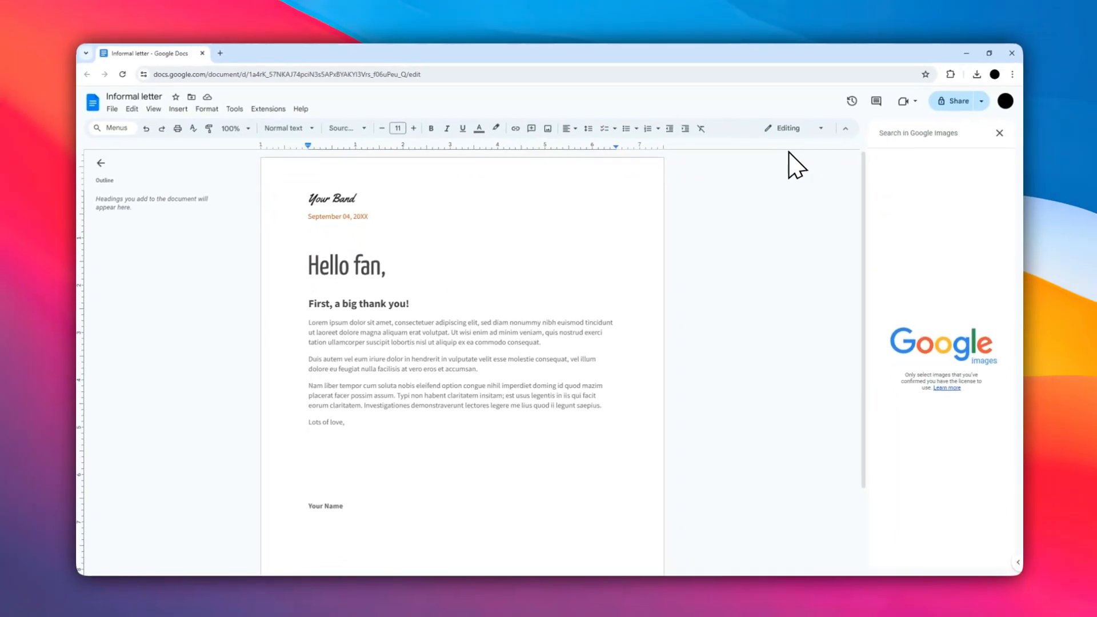
- Search Google Images for "Henry Cavill" and insert the portrait in the dark V-neck shirt from the first row of results
{"action": "left_click", "coordinate": [914, 133]}
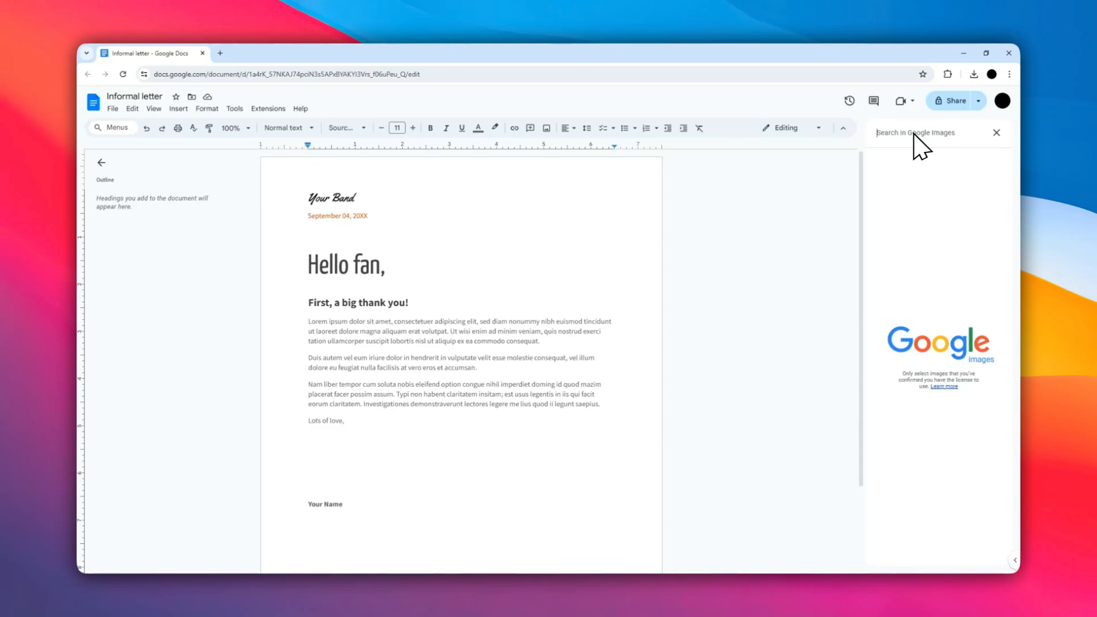
{"action": "type", "text": "H"}
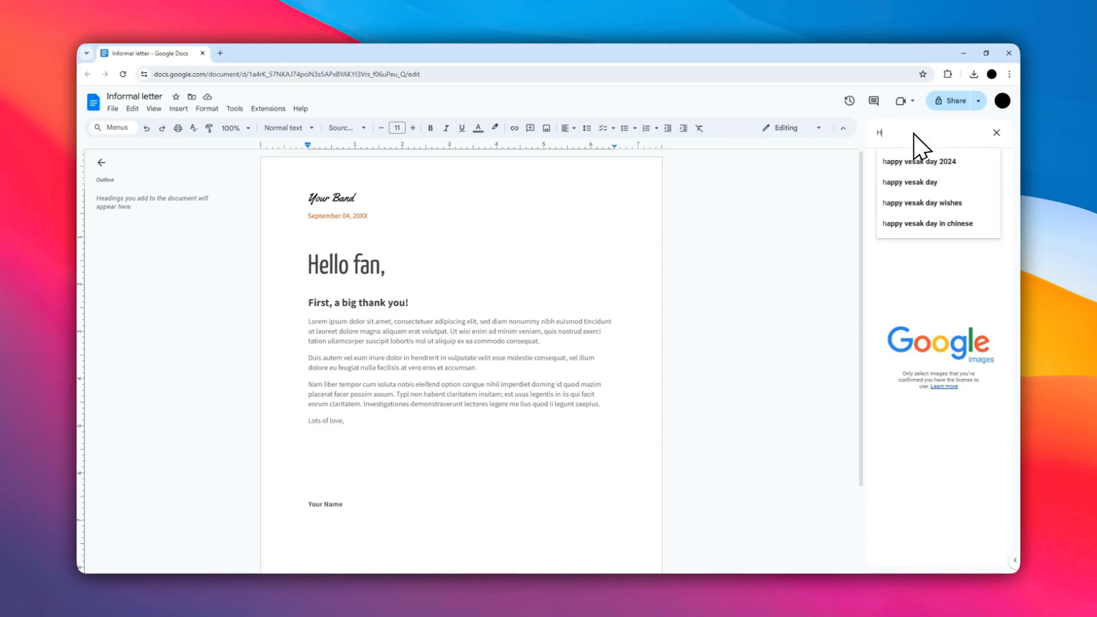
{"action": "type", "text": "enry Cavill"}
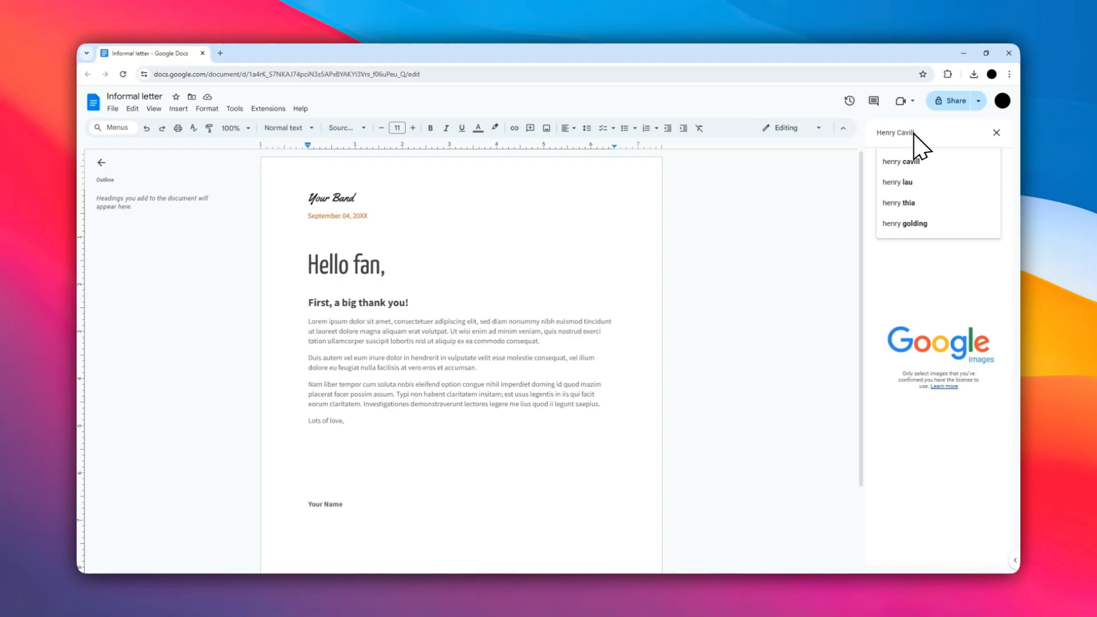
{"action": "key", "text": "Return"}
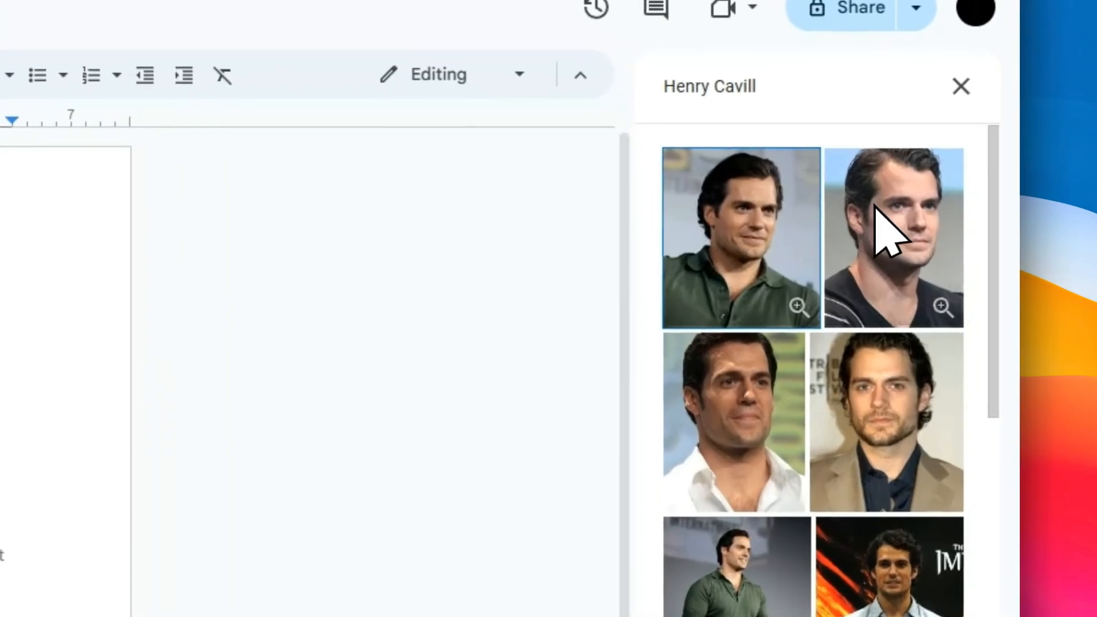
{"action": "left_click", "coordinate": [964, 194]}
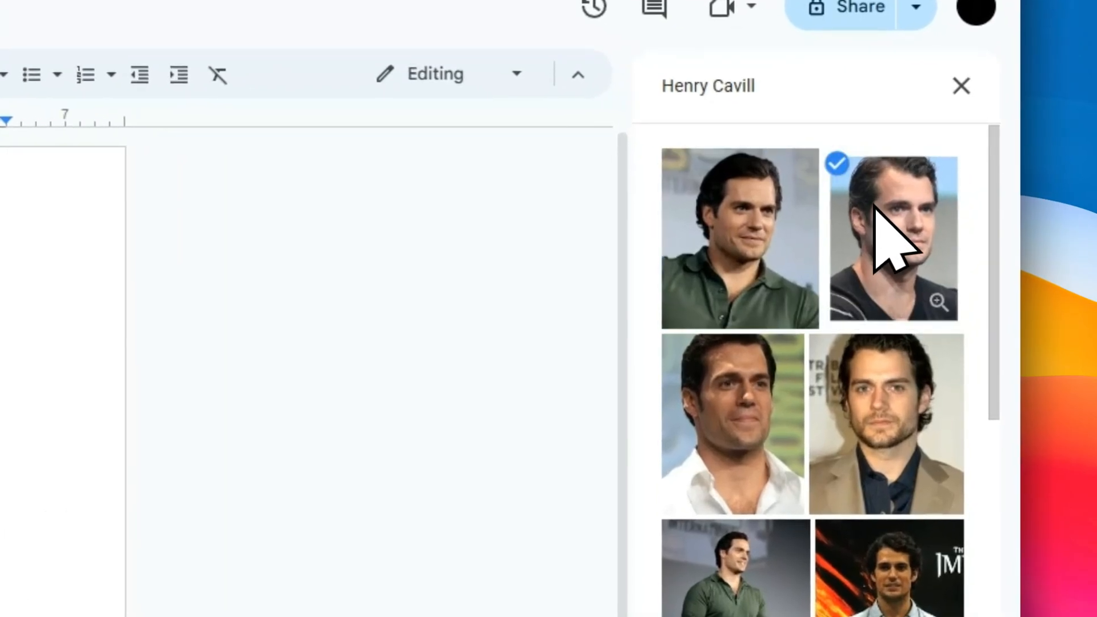
{"action": "scroll", "coordinate": [887, 566], "scroll_direction": "down", "scroll_amount": 10}
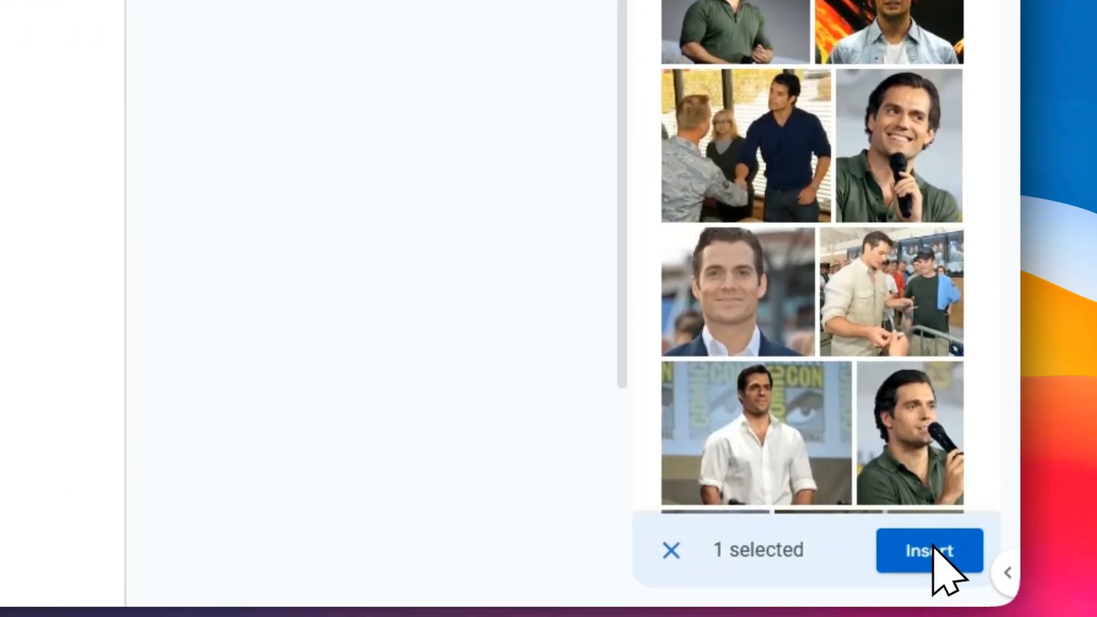
{"action": "left_click", "coordinate": [933, 550]}
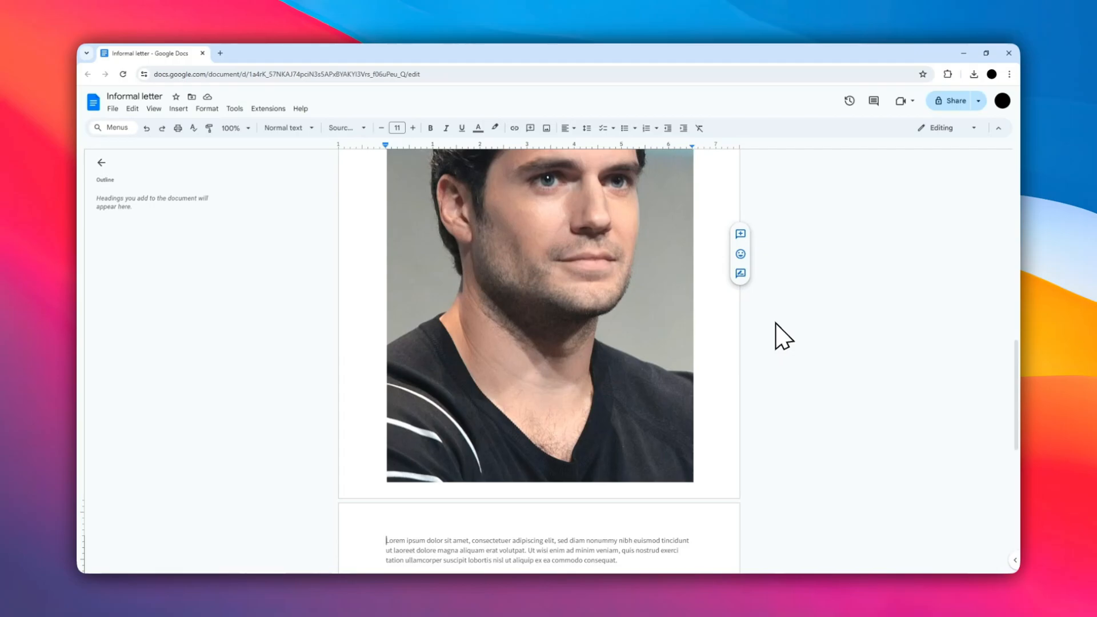
- Examine the inserted portrait's size and its placement relative to the letter text across the pages
{"action": "scroll", "coordinate": [811, 337], "scroll_direction": "up", "scroll_amount": 6}
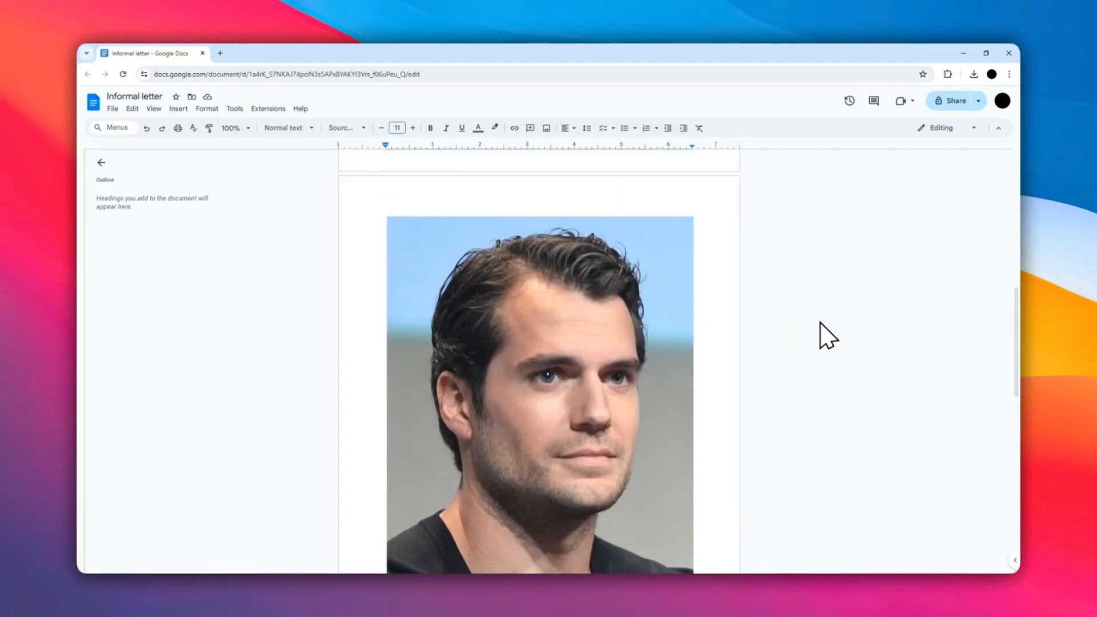
{"action": "scroll", "coordinate": [829, 315], "scroll_direction": "up", "scroll_amount": 10}
{"action": "scroll", "coordinate": [824, 343], "scroll_direction": "down", "scroll_amount": 10}
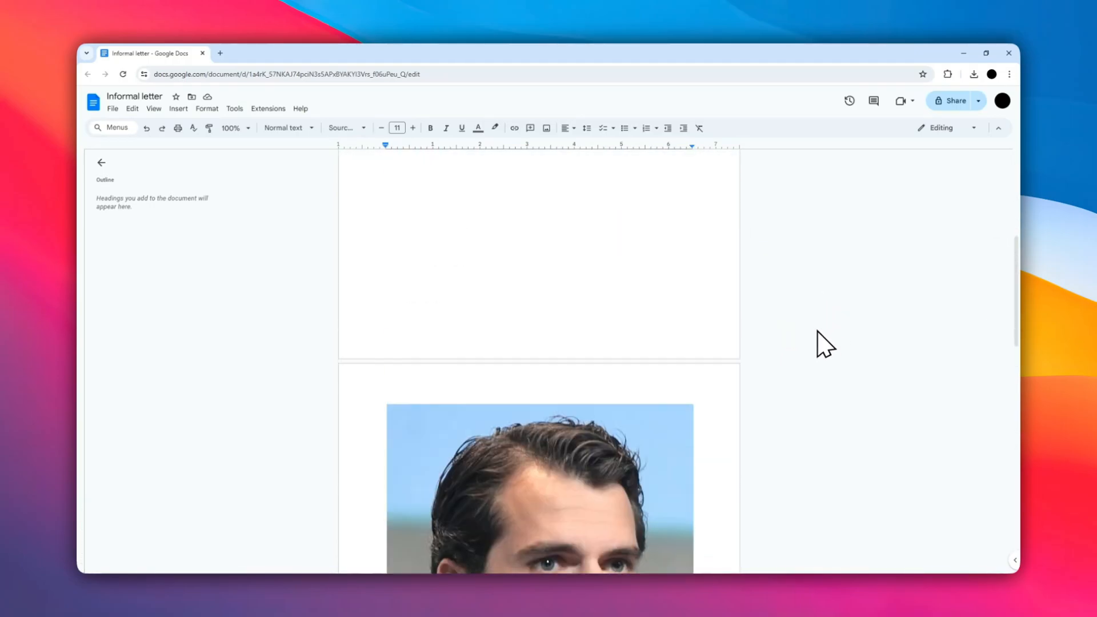
{"action": "scroll", "coordinate": [795, 352], "scroll_direction": "down", "scroll_amount": 7}
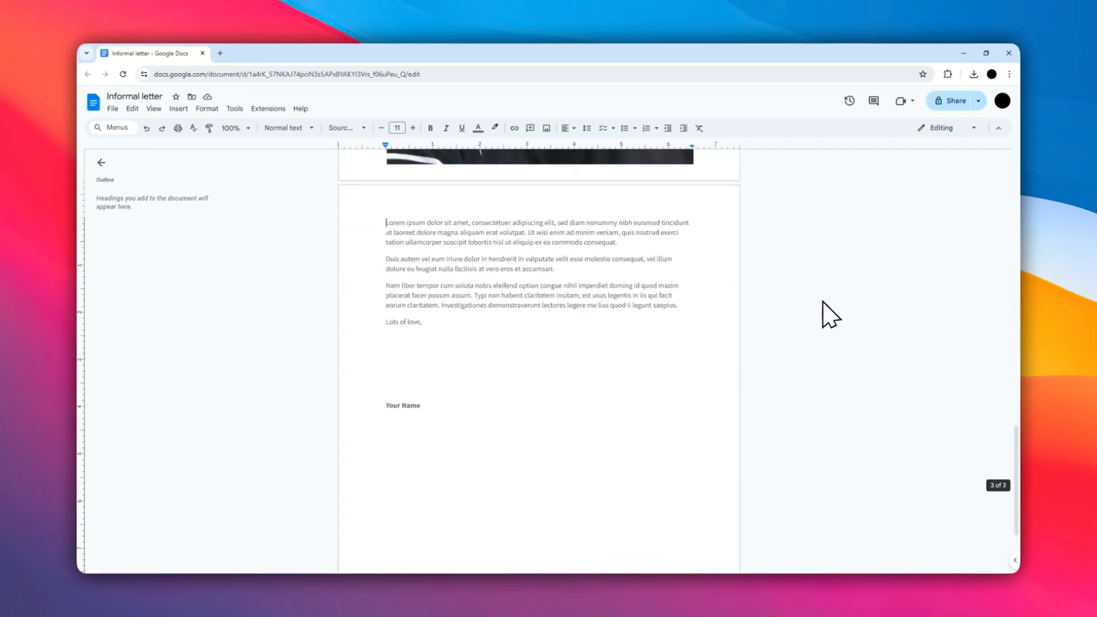
{"action": "scroll", "coordinate": [823, 306], "scroll_direction": "up", "scroll_amount": 3}
{"action": "scroll", "coordinate": [816, 289], "scroll_direction": "up", "scroll_amount": 2}
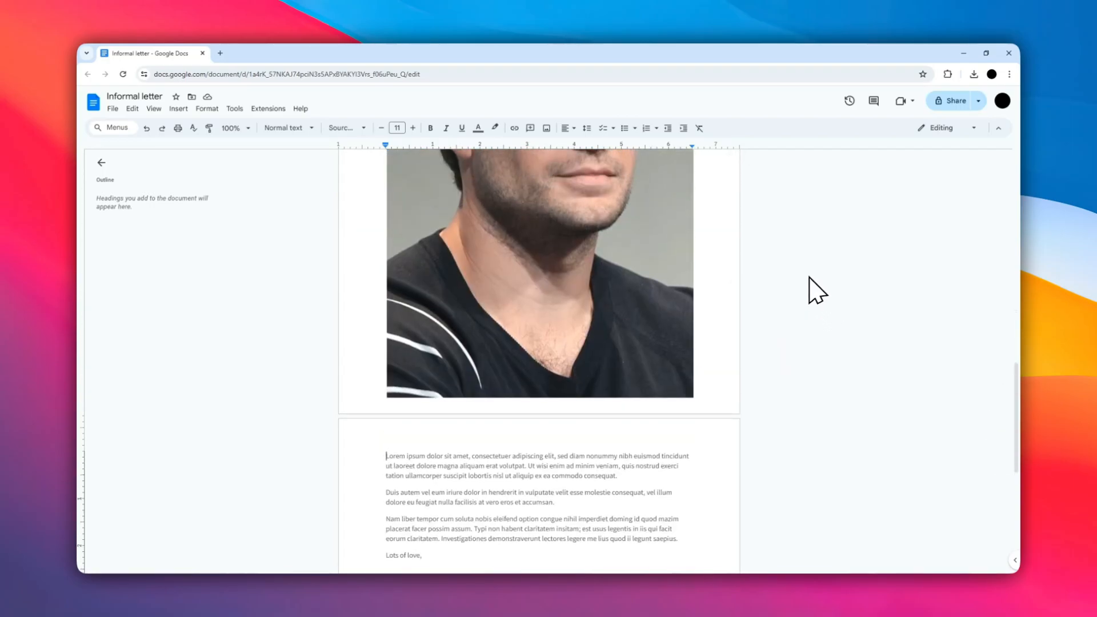
{"action": "scroll", "coordinate": [796, 280], "scroll_direction": "up", "scroll_amount": 1}
{"action": "scroll", "coordinate": [686, 277], "scroll_direction": "up", "scroll_amount": 3}
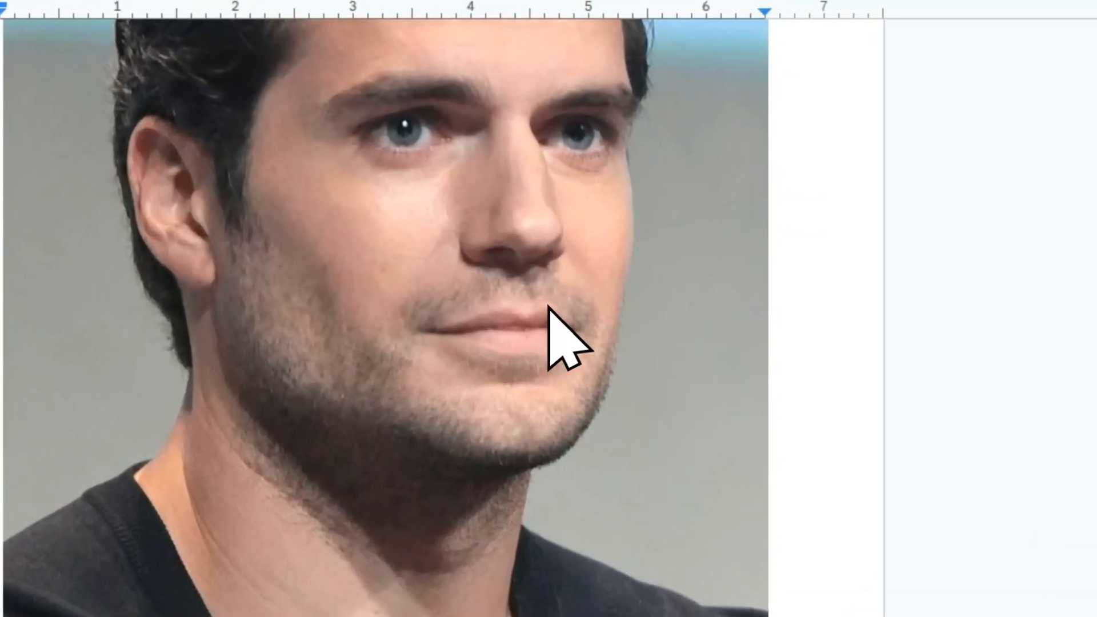
- Shrink the inserted portrait proportionally to about 1.8 inches wide under the heading "First, a big thank you!"
{"action": "left_click", "coordinate": [606, 265]}
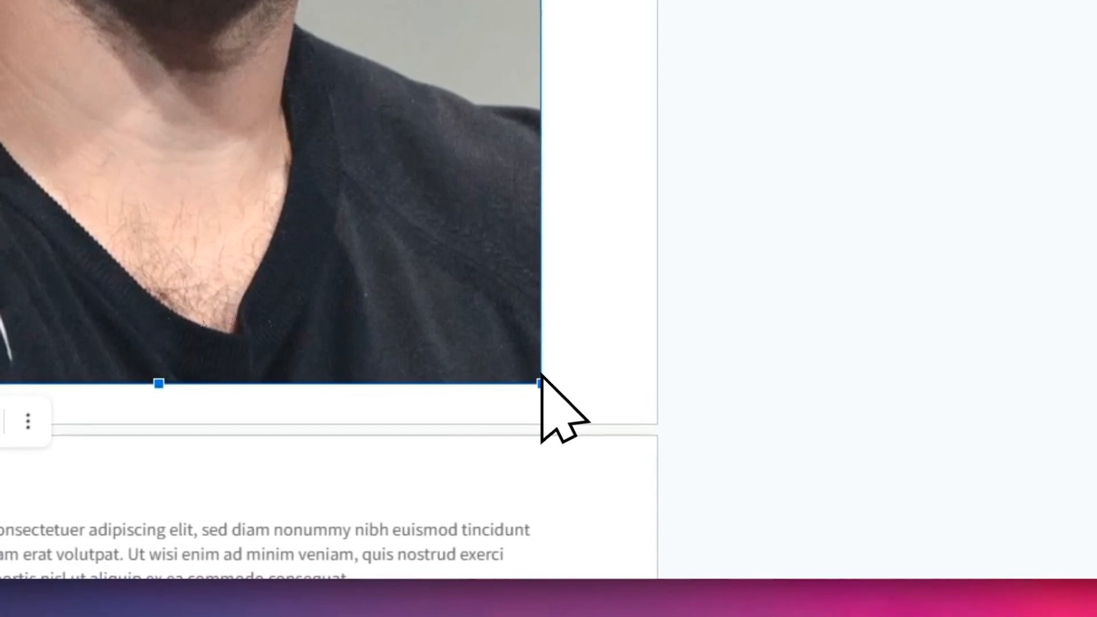
{"action": "left_click_drag", "start_coordinate": [541, 381], "coordinate": [451, 166]}
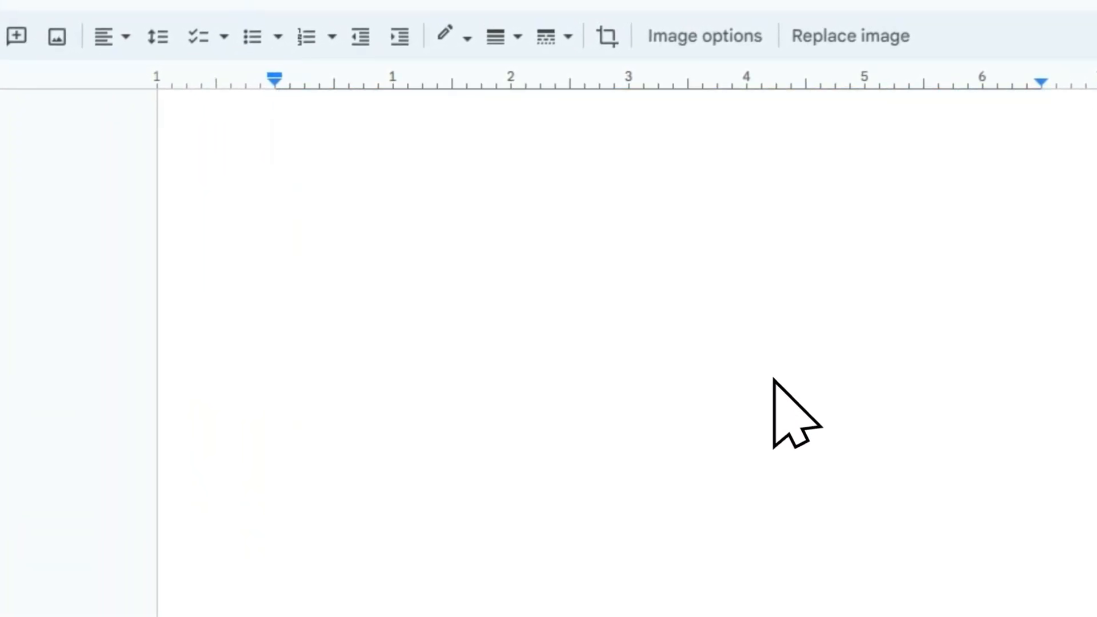
{"action": "scroll", "coordinate": [776, 388], "scroll_direction": "up", "scroll_amount": 8}
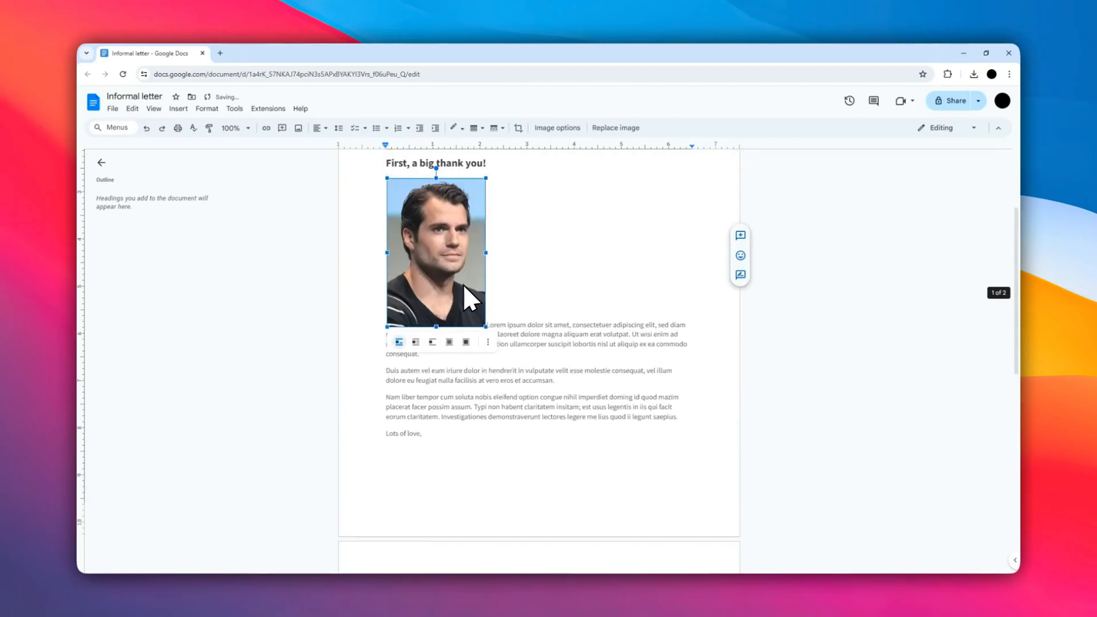
{"action": "scroll", "coordinate": [464, 286], "scroll_direction": "up", "scroll_amount": 1}
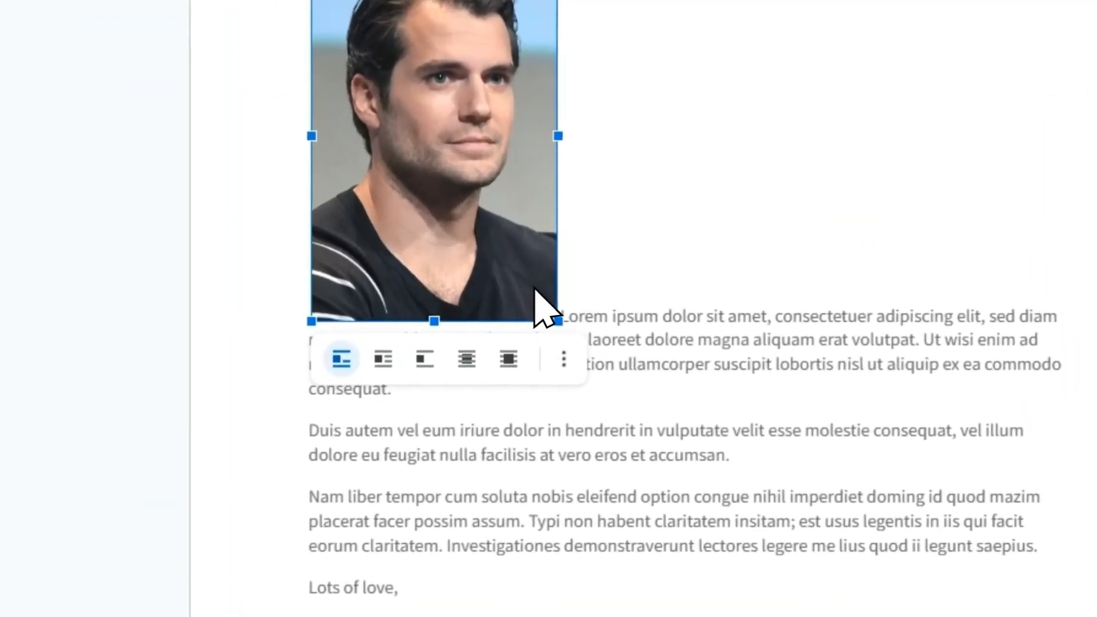
{"action": "left_click_drag", "start_coordinate": [558, 321], "coordinate": [519, 263]}
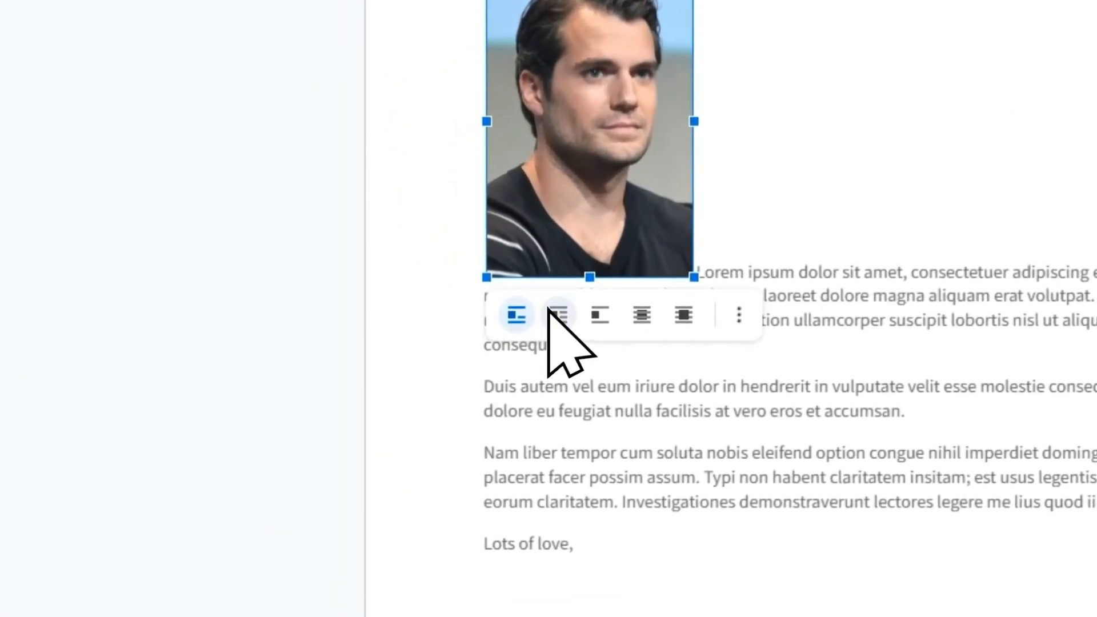
- Try the portrait's wrap text, break text, behind text and in front of text layouts, finishing on wrap text
{"action": "left_click", "coordinate": [414, 368]}
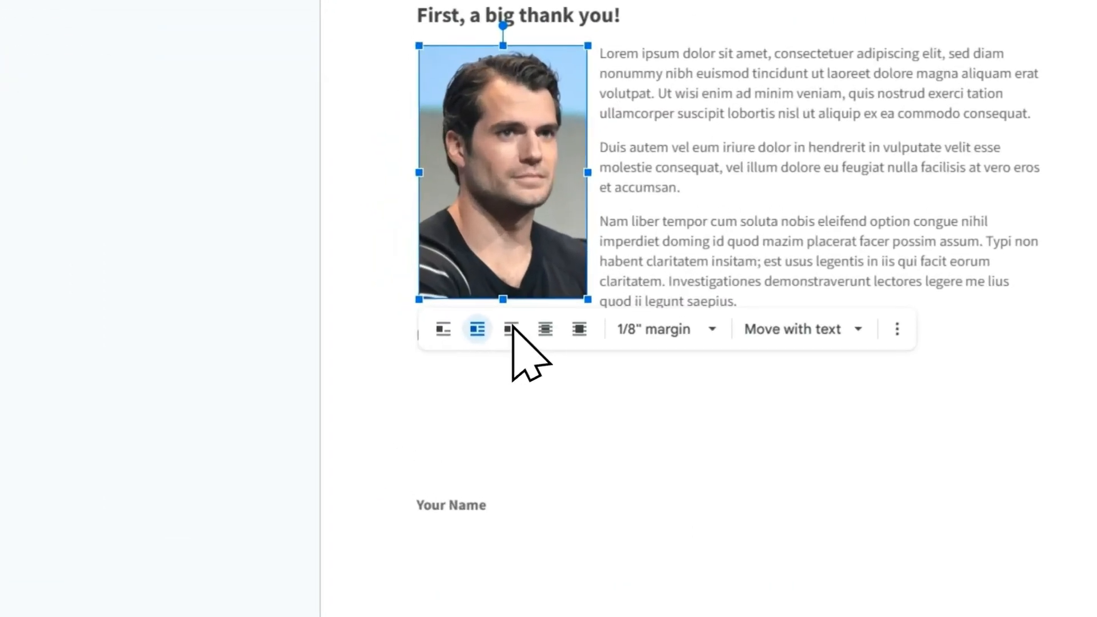
{"action": "left_click", "coordinate": [511, 330]}
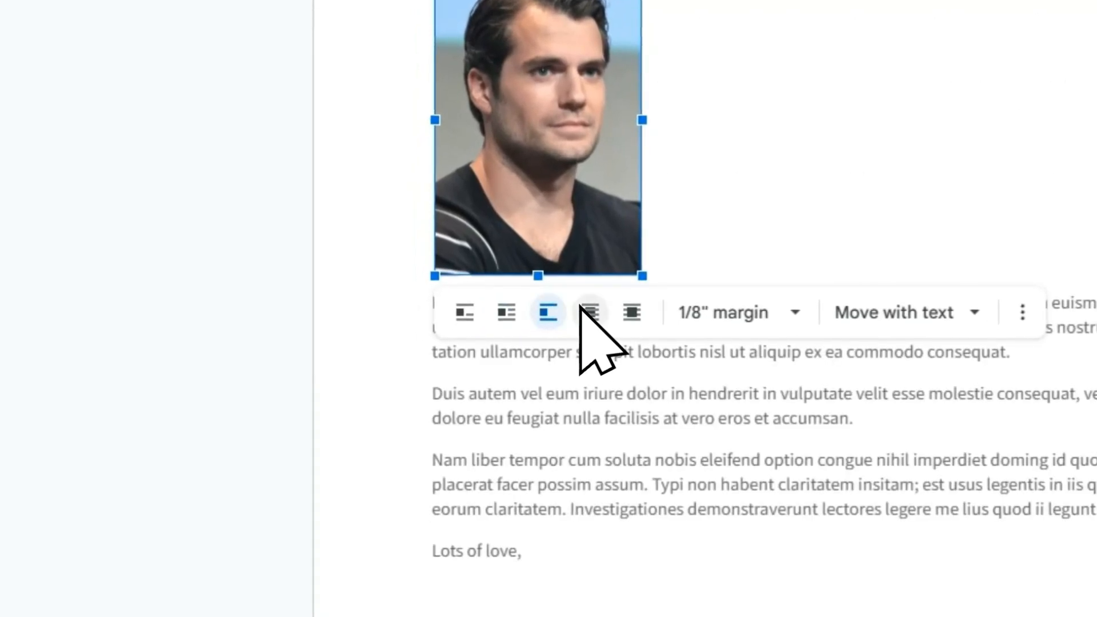
{"action": "left_click", "coordinate": [587, 311]}
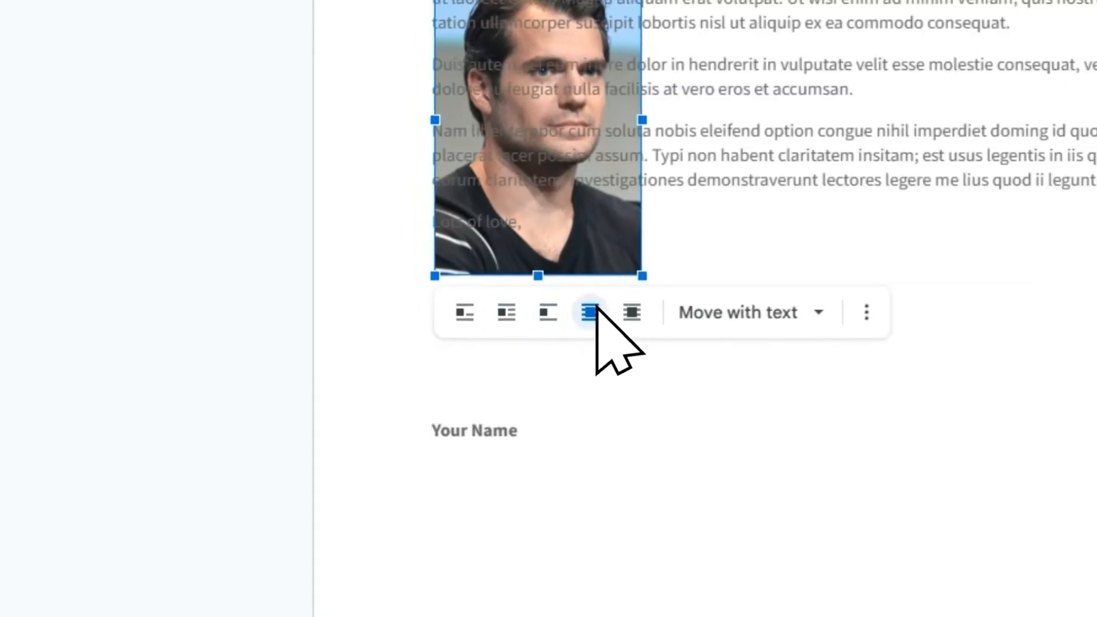
{"action": "left_click", "coordinate": [632, 313]}
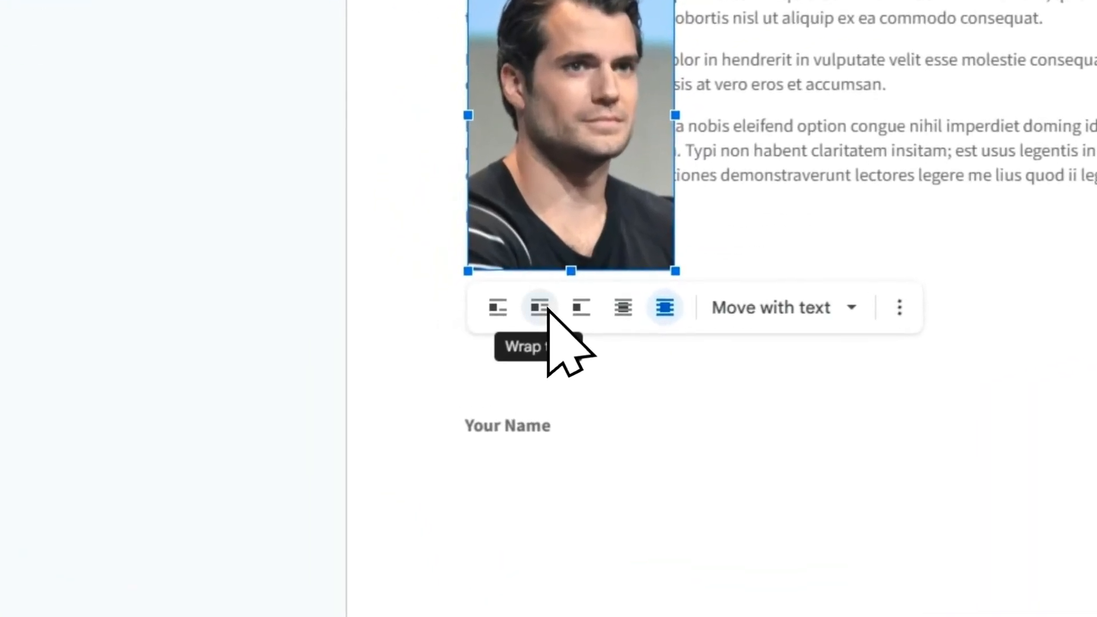
{"action": "left_click", "coordinate": [416, 367]}
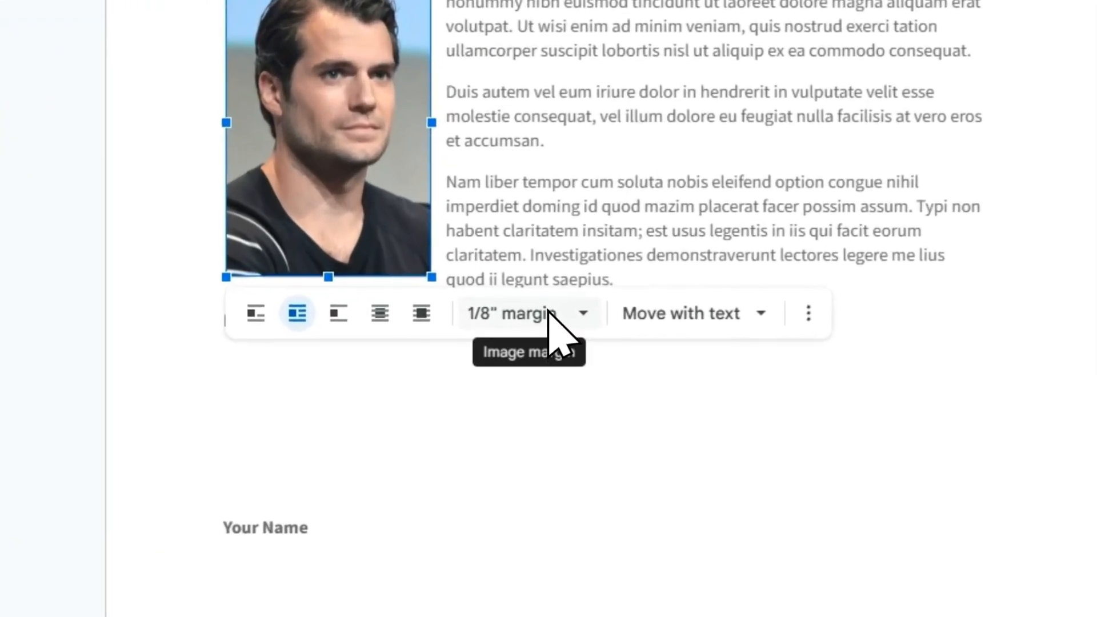
- Try a 1-inch margin around the portrait and set the margin back to 1/8 inch
{"action": "left_click", "coordinate": [549, 313]}
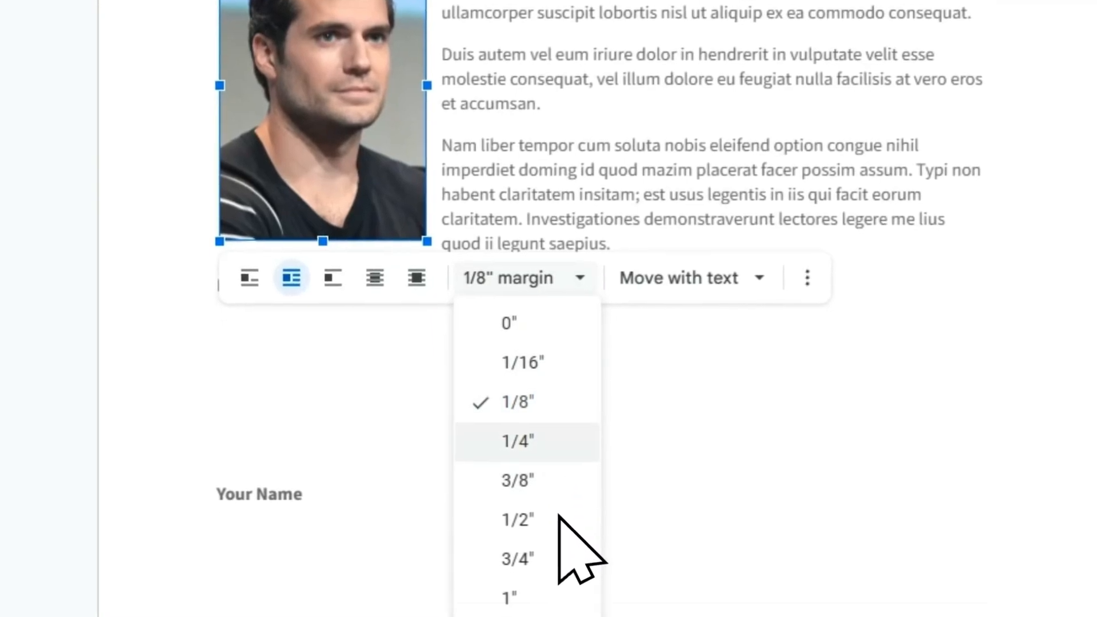
{"action": "left_click", "coordinate": [539, 594]}
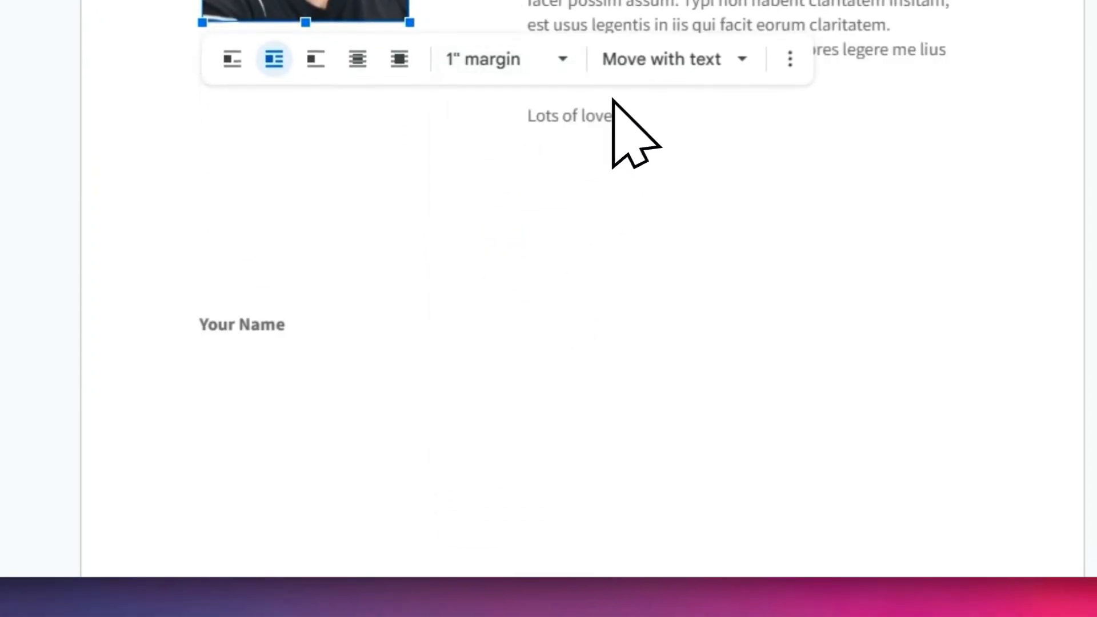
{"action": "left_click", "coordinate": [507, 71]}
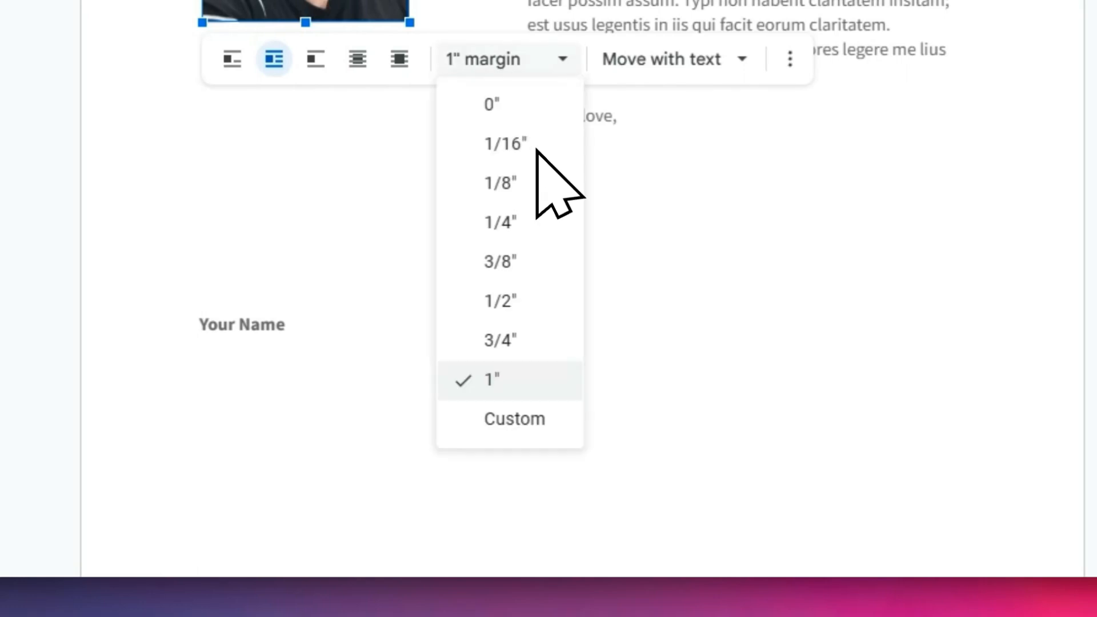
{"action": "left_click", "coordinate": [539, 185]}
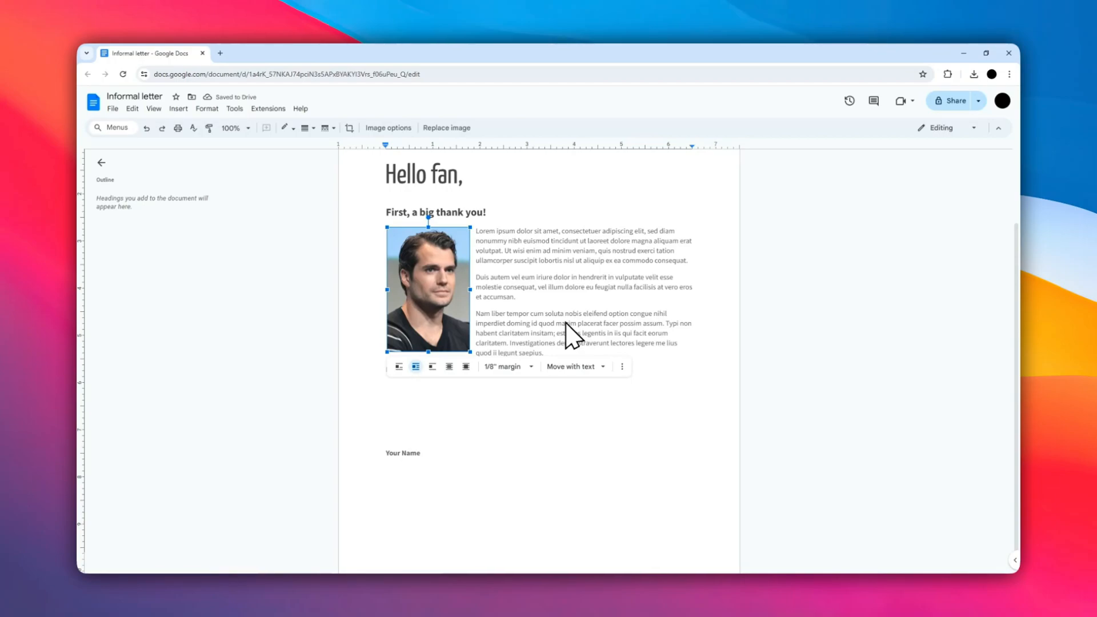
- Open the complete set of image options for the portrait
{"action": "left_click", "coordinate": [623, 367]}
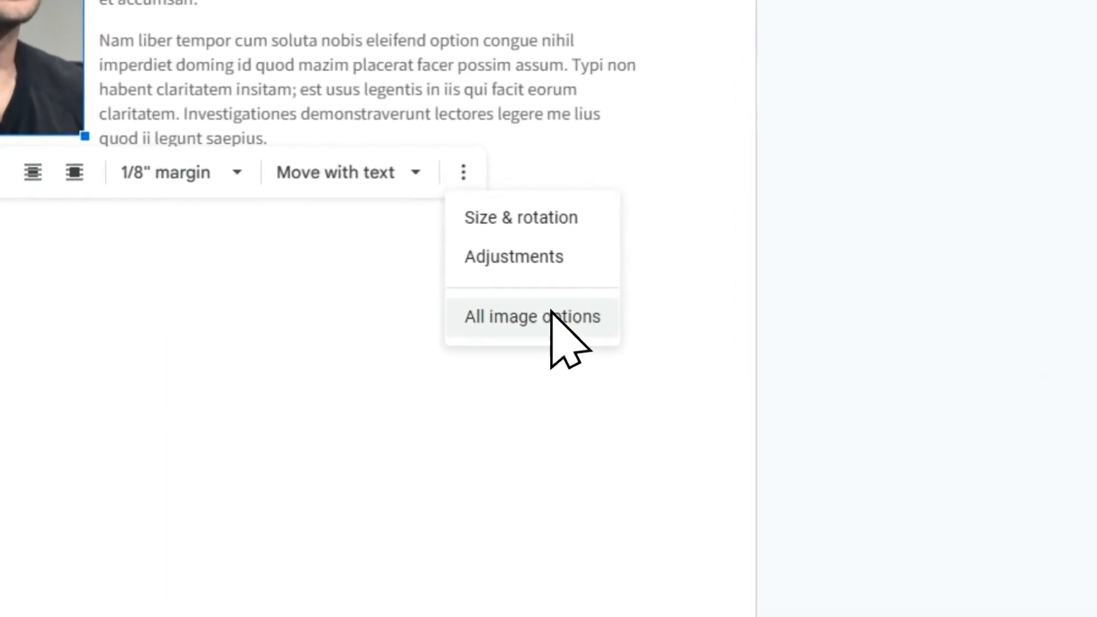
{"action": "left_click", "coordinate": [563, 315]}
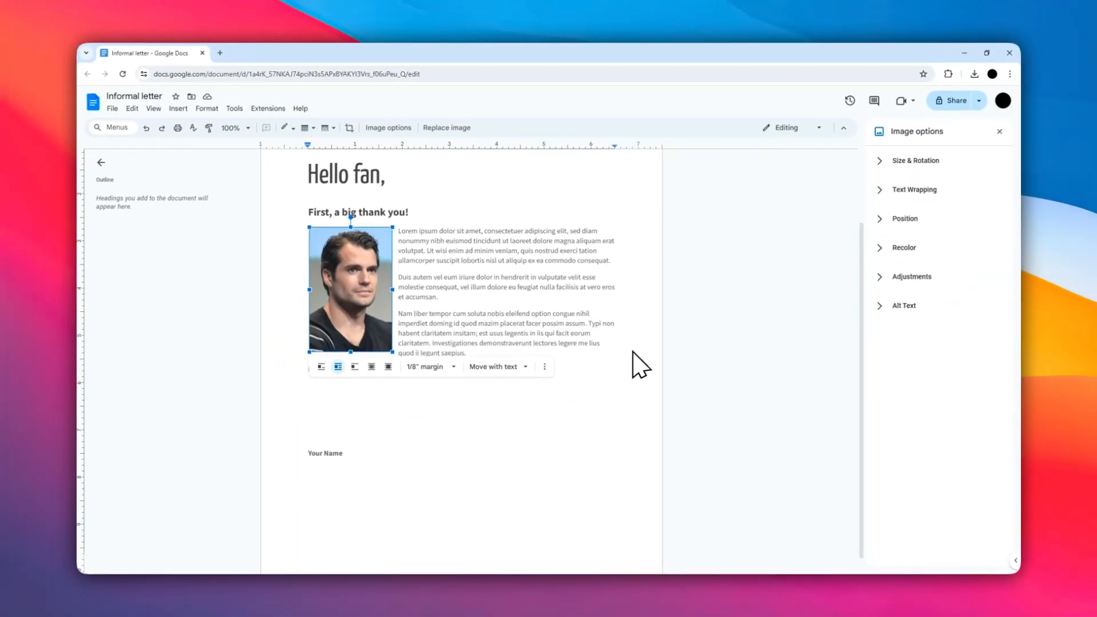